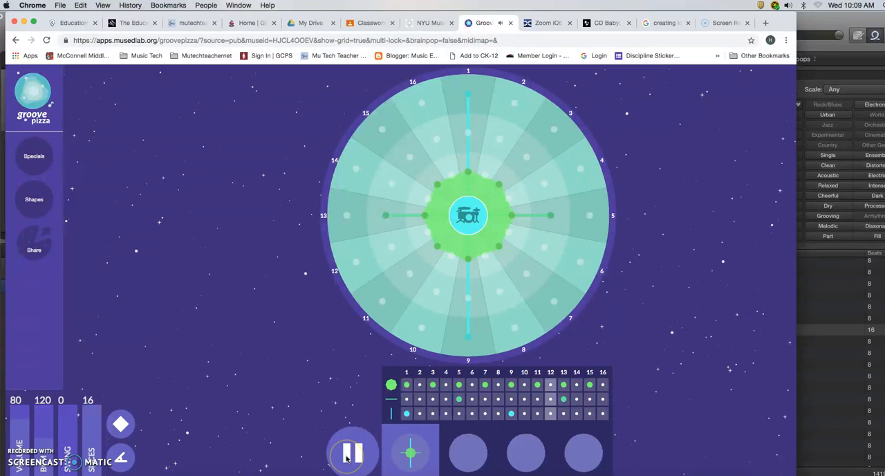
Stop playback and add hits on beats 8, 14 and 16 of the kick row.
left_click(347, 455)
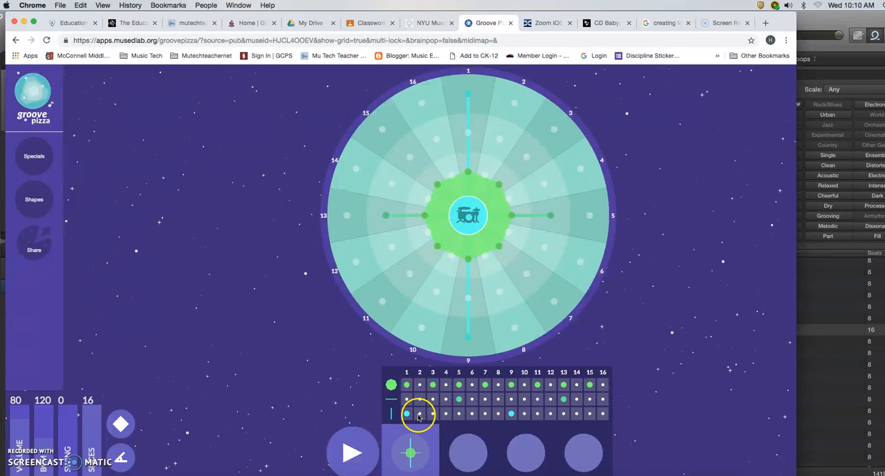
left_click(498, 414)
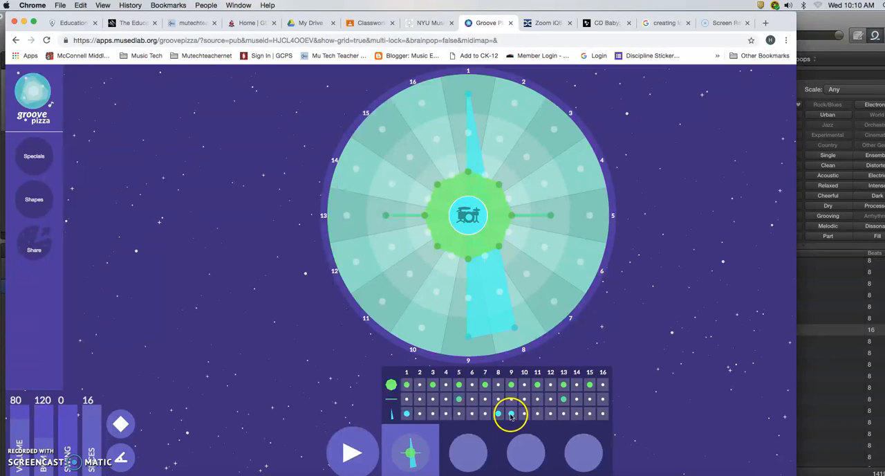
left_click(576, 414)
left_click(603, 414)
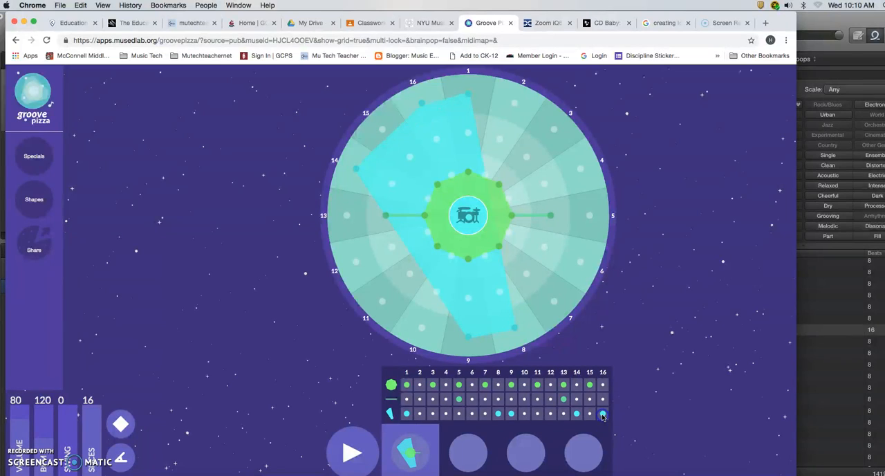
Add hits on beats 6, 12 and 14 of the middle snare row and play the groove back.
left_click(473, 402)
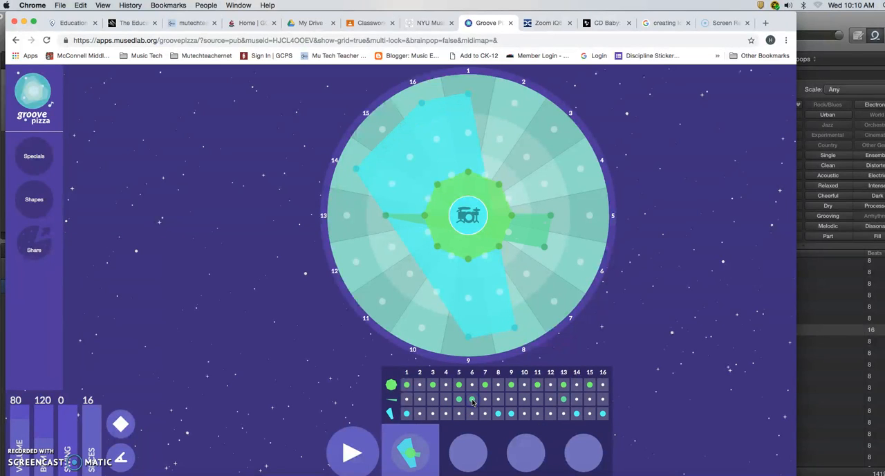
left_click(551, 400)
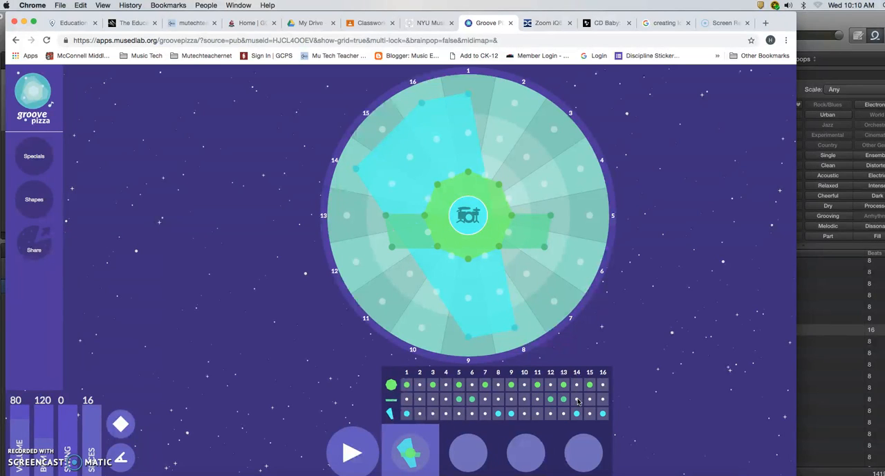
left_click(576, 401)
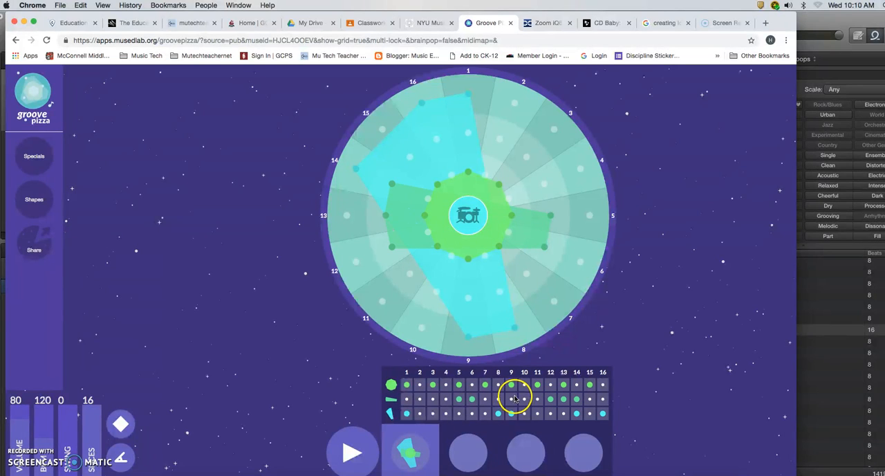
key("space")
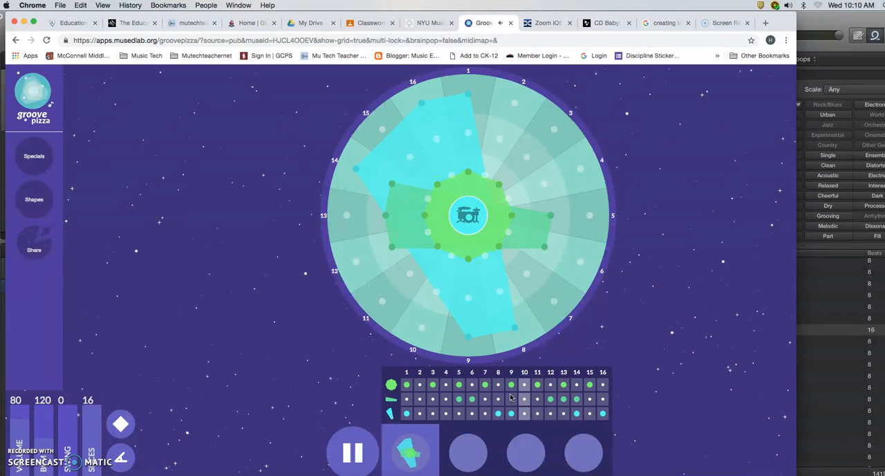
key("space")
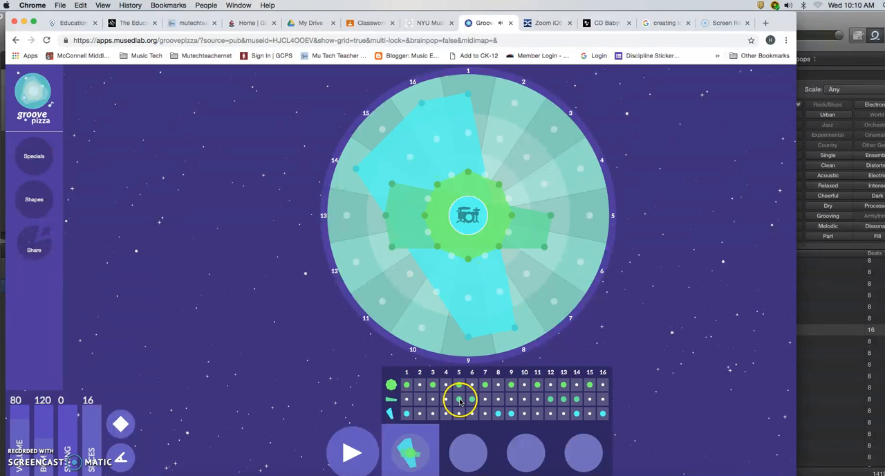
Add a hit on beat 3 of the kick row and audition the groove.
left_click(434, 414)
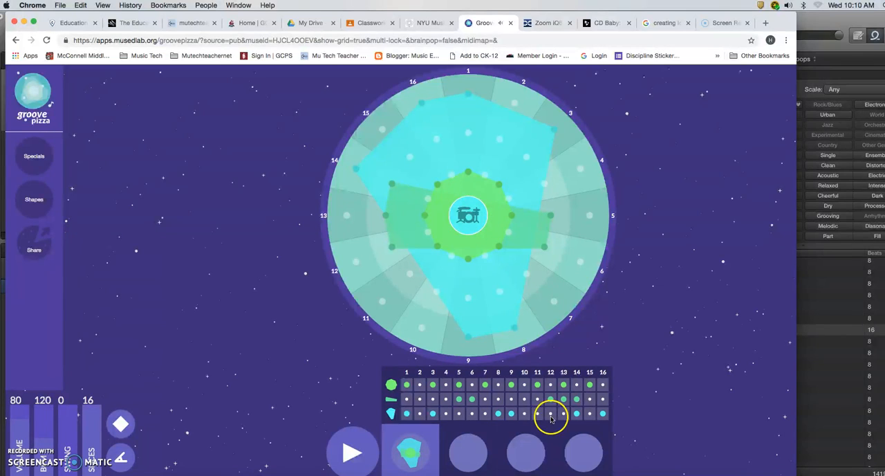
key("space")
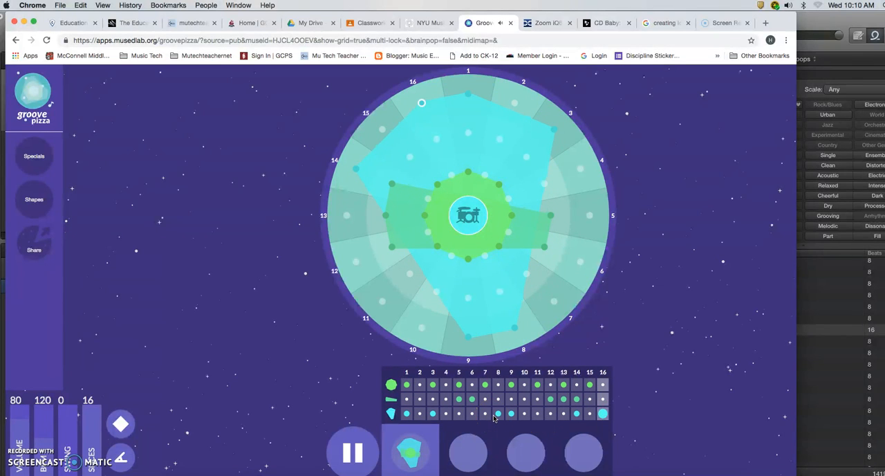
left_click(549, 413)
key("space")
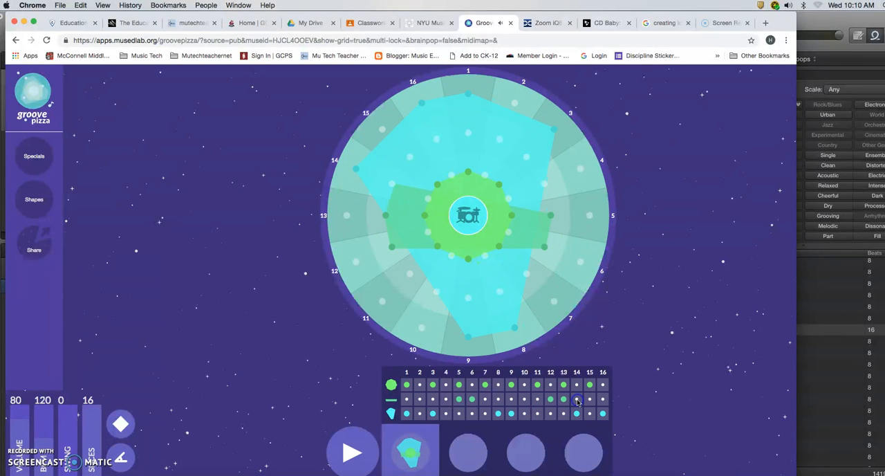
Remove the snare hits on beats 14, 13 and 12 and play the groove.
left_click(577, 400)
left_click(564, 399)
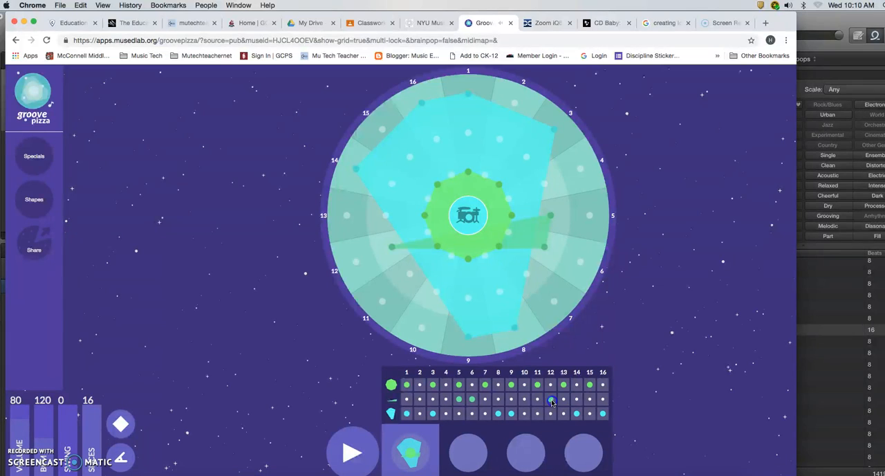
left_click(551, 400)
key("space")
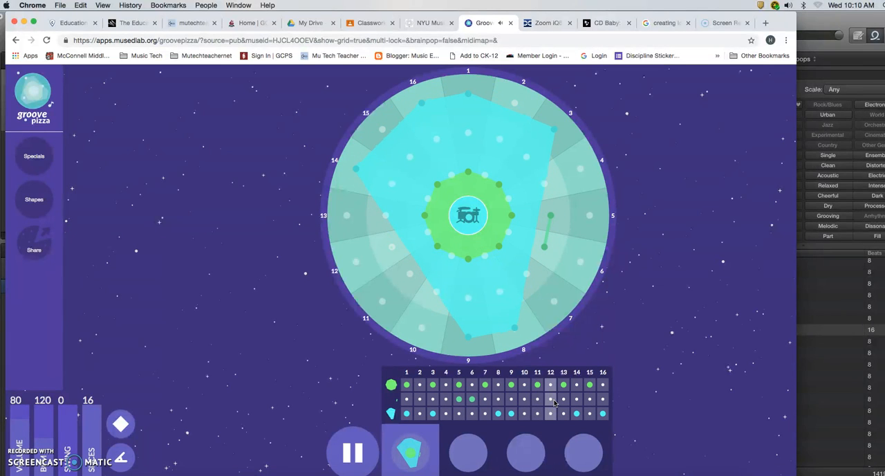
Add snare hits on beats 15 and 13, listen to the looping groove and stop it.
left_click(587, 400)
key("space")
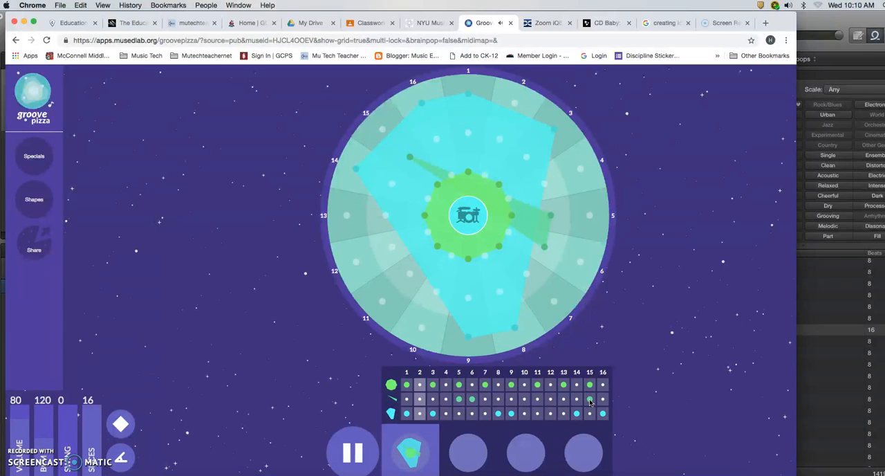
left_click(563, 401)
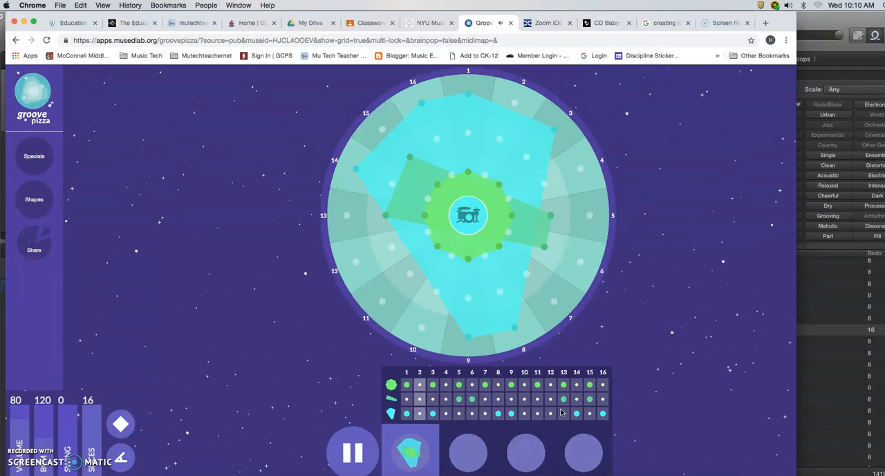
key("space")
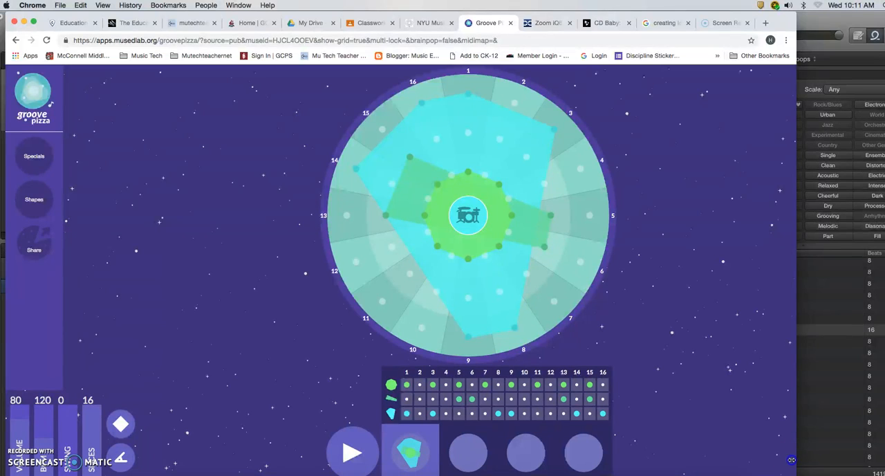
Narrow the browser window to switch to GarageBand, and add a software instrument track using the Modern Club electronic drum kit.
left_click_drag(796, 462, 662, 467)
left_click(675, 438)
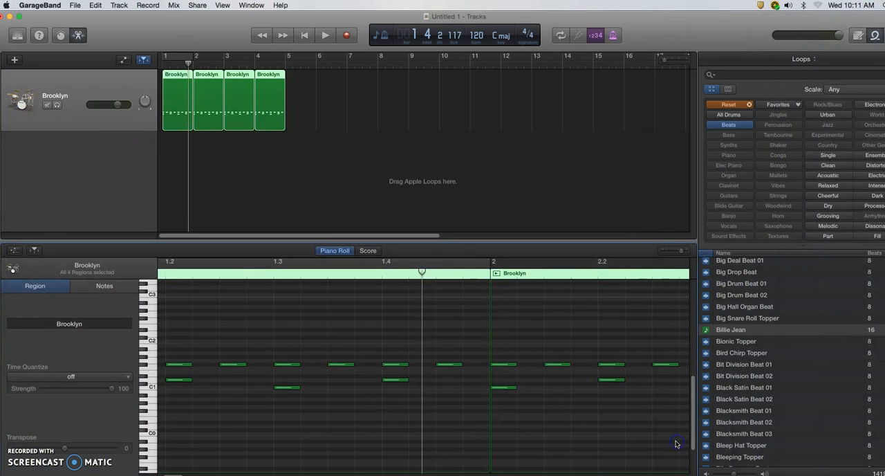
left_click(15, 61)
left_click(295, 104)
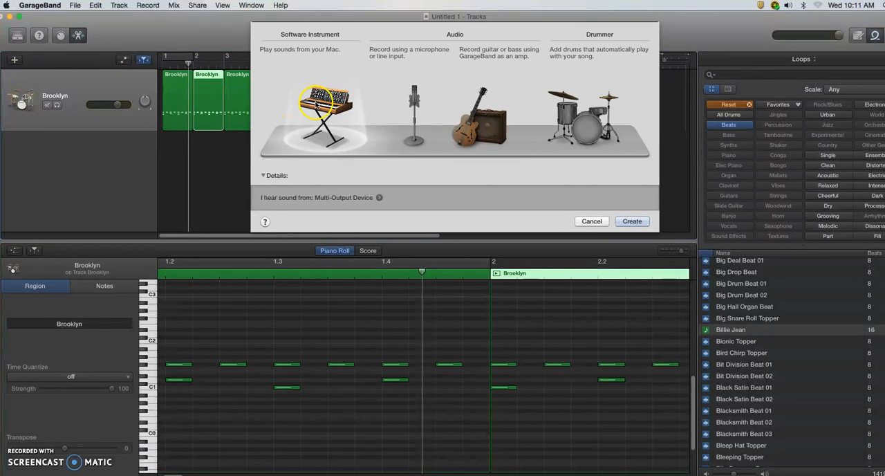
double_click(315, 104)
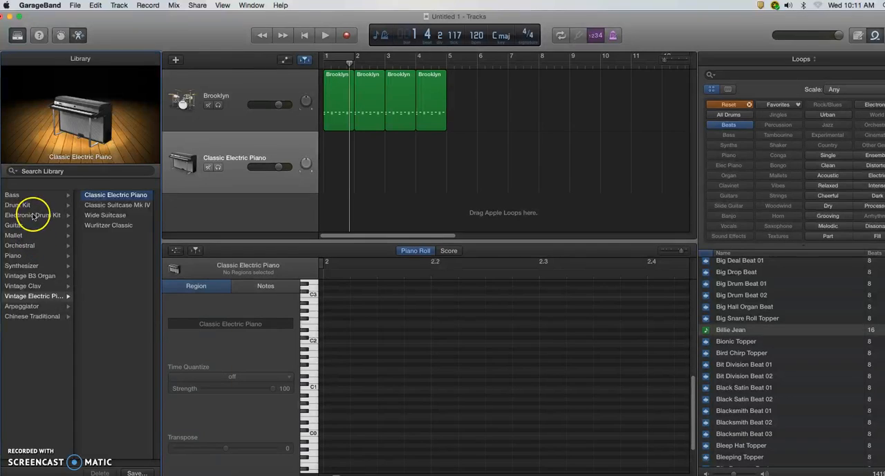
left_click(32, 215)
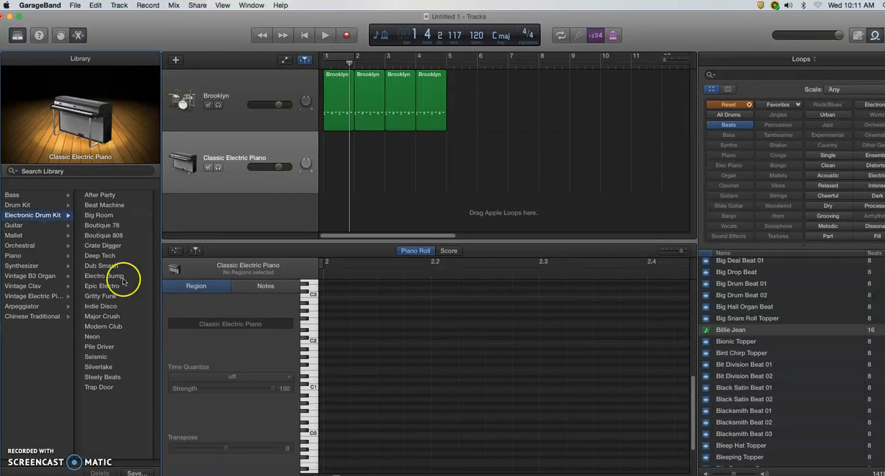
left_click(104, 327)
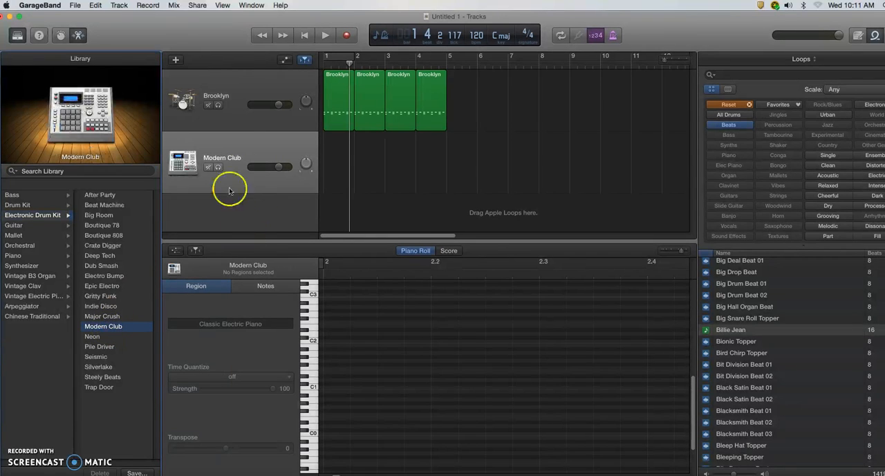
Mute the Brooklyn drum track and rename it Billie Jean.
left_click(208, 106)
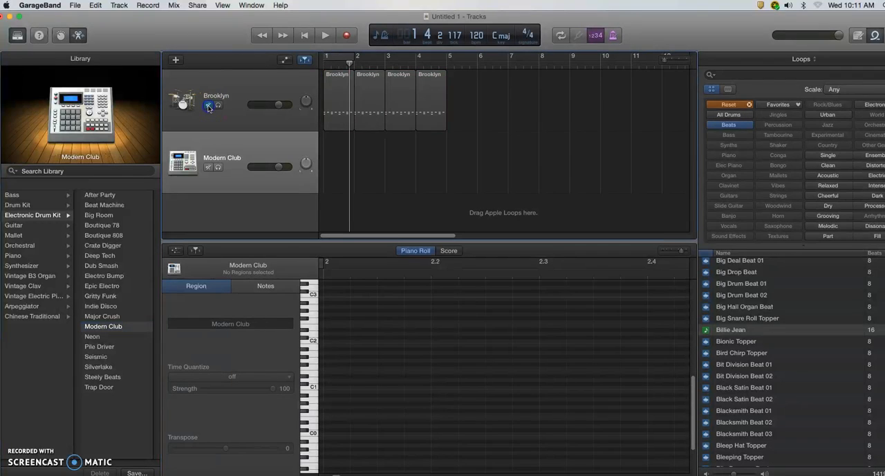
left_click(17, 36)
double_click(62, 95)
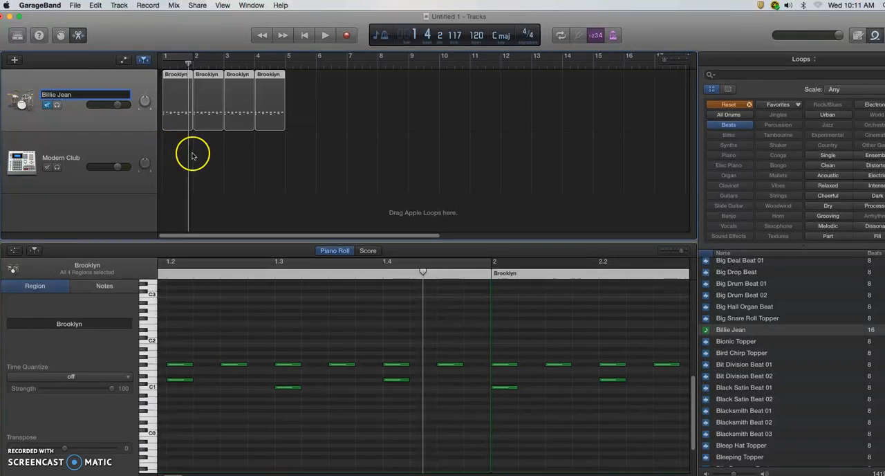
left_click(133, 148)
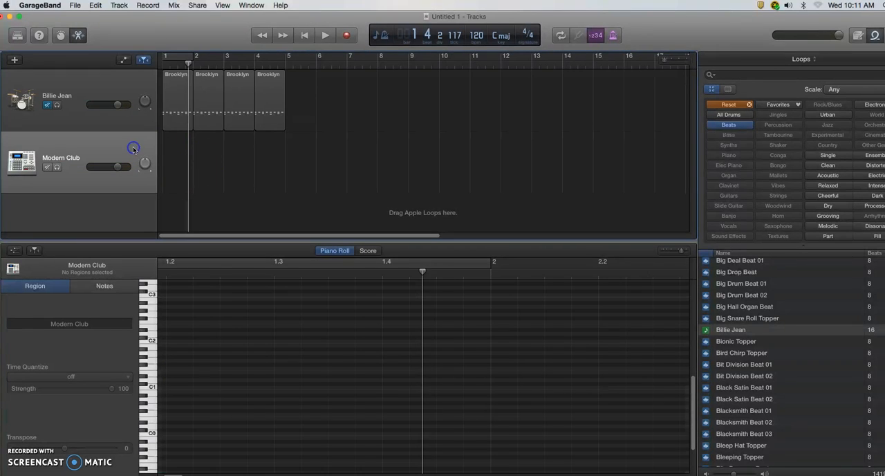
Create an empty one-bar region at bar 1 of the Modern Club track and return the playhead to the start.
left_click(177, 154, "super")
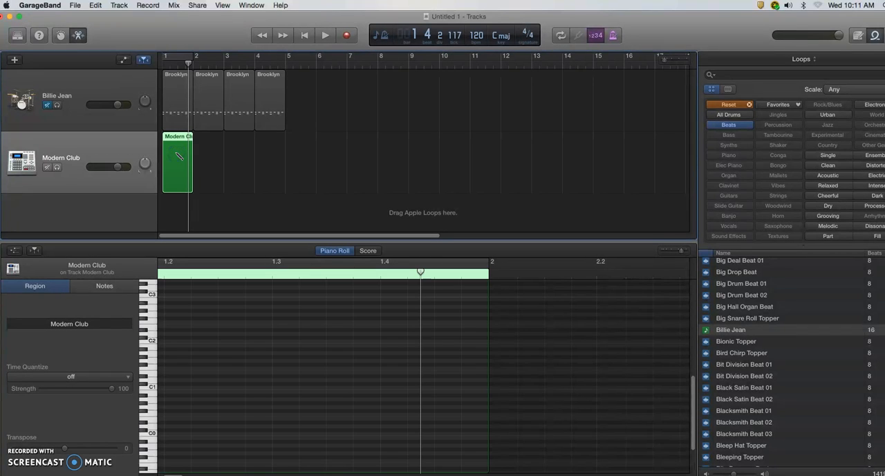
left_click(296, 352)
key("Return")
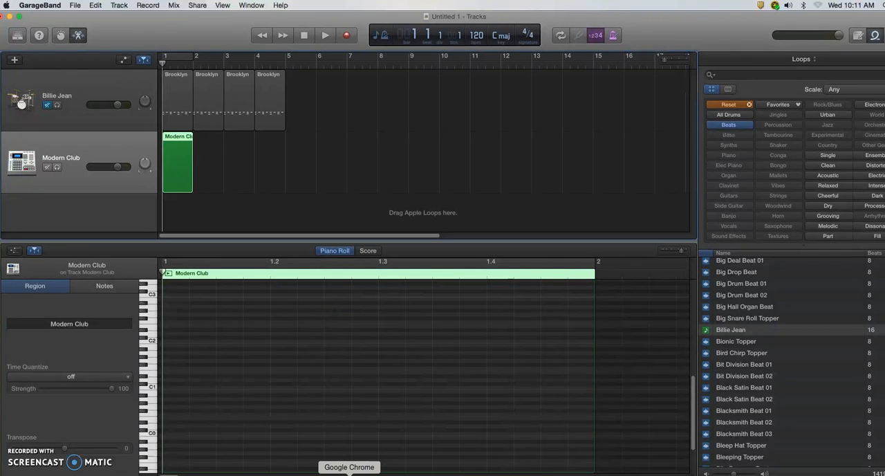
Consult the Groove Pizza kick row in Chrome and enter C1 notes on sixteenths 1 and 3 of GarageBand's Modern Club region.
left_click(349, 474)
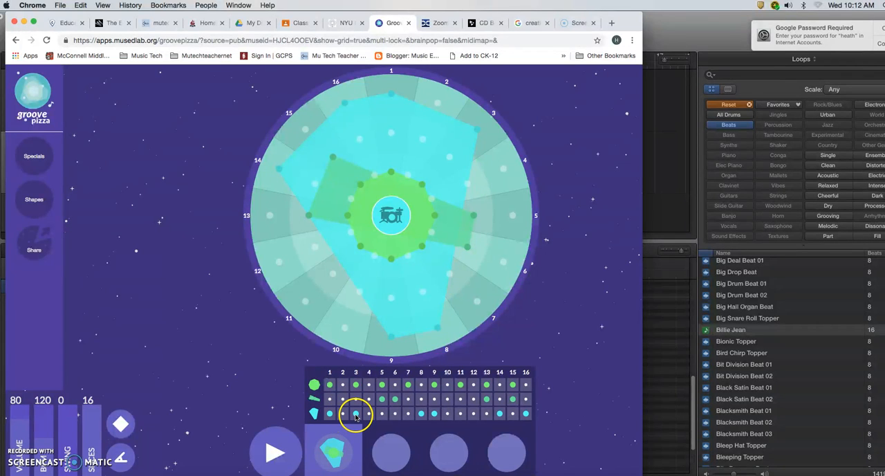
left_click(669, 391)
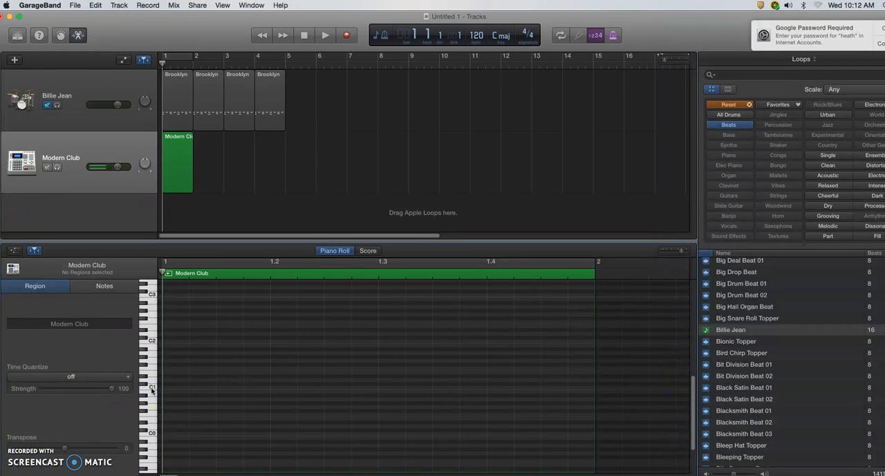
left_click(176, 389)
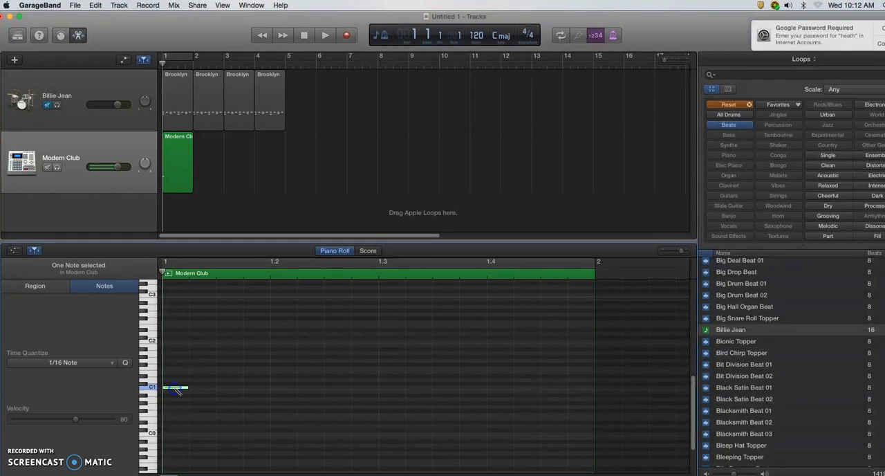
left_click(234, 389)
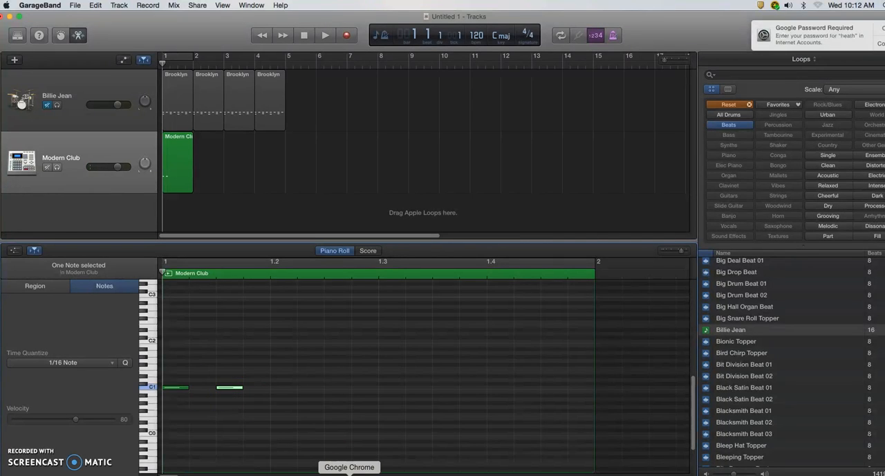
Recheck the kick row in Groove Pizza and add C1 notes on sixteenths 8 and 9 of the GarageBand region.
left_click(349, 474)
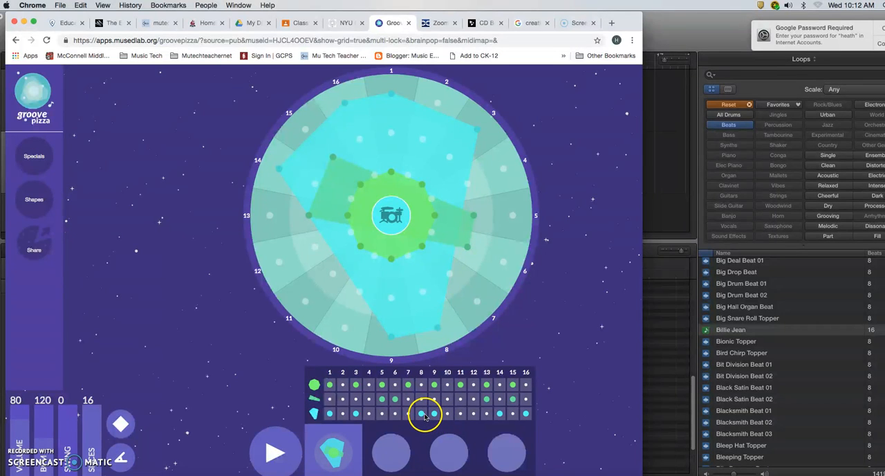
left_click(654, 411)
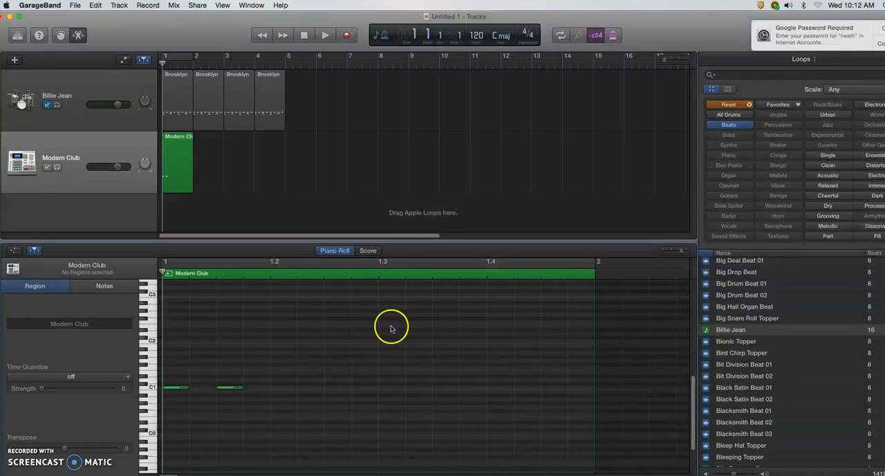
left_click(386, 389)
left_click(365, 388)
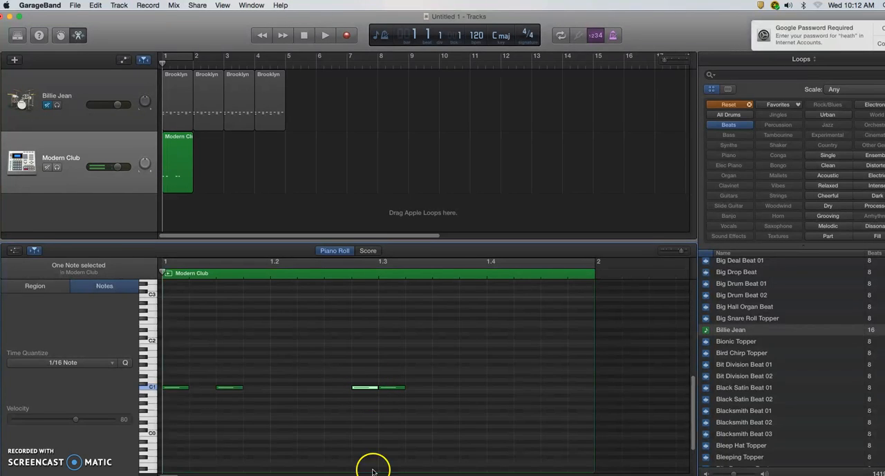
Recheck the kick row in Groove Pizza in Chrome and add C1 notes on sixteenths 14 and 16 of GarageBand's Modern Club region.
left_click(349, 473)
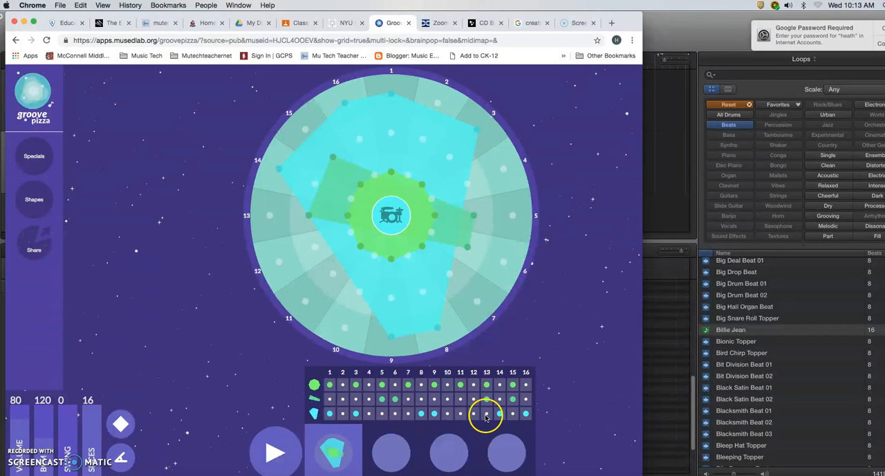
left_click(668, 421)
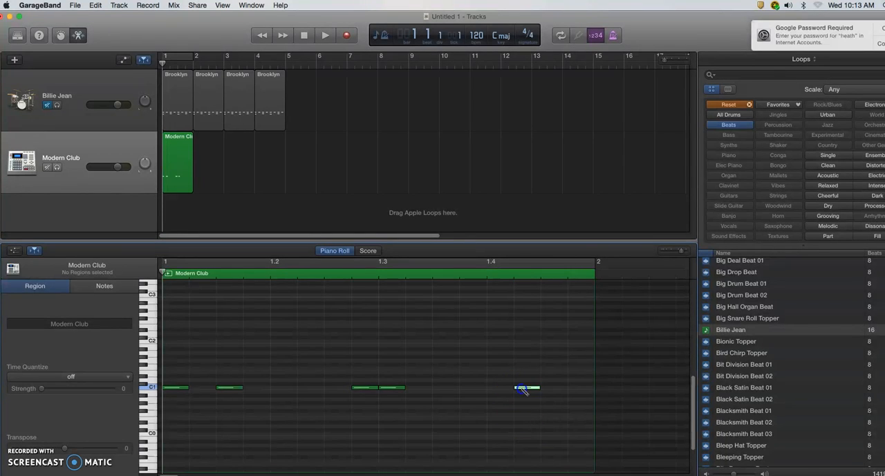
left_click(523, 389)
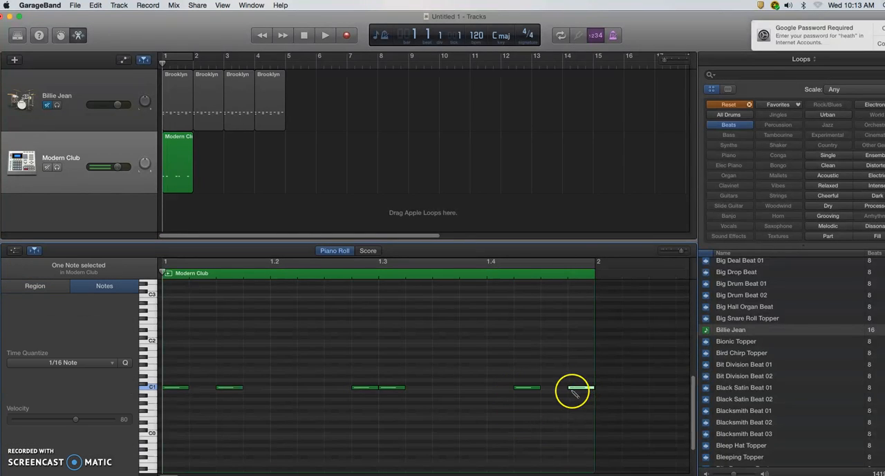
Enable a cycle area over bar 1 and play back the kick pattern.
left_click(180, 57)
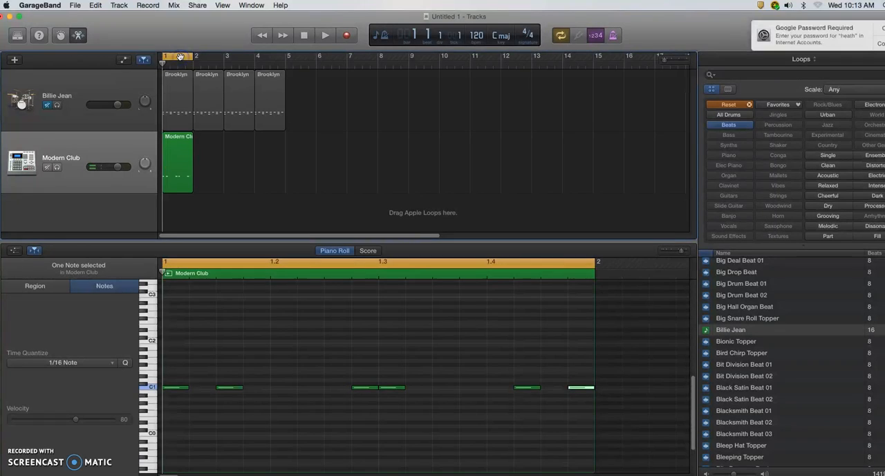
key("space")
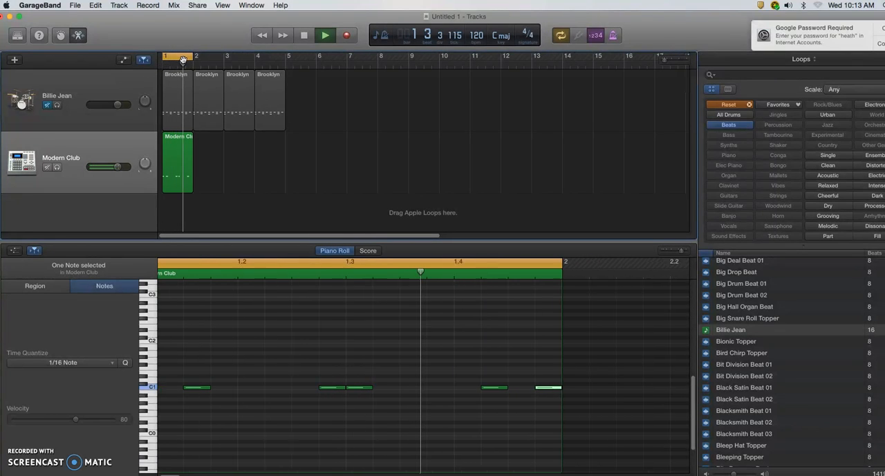
key("space")
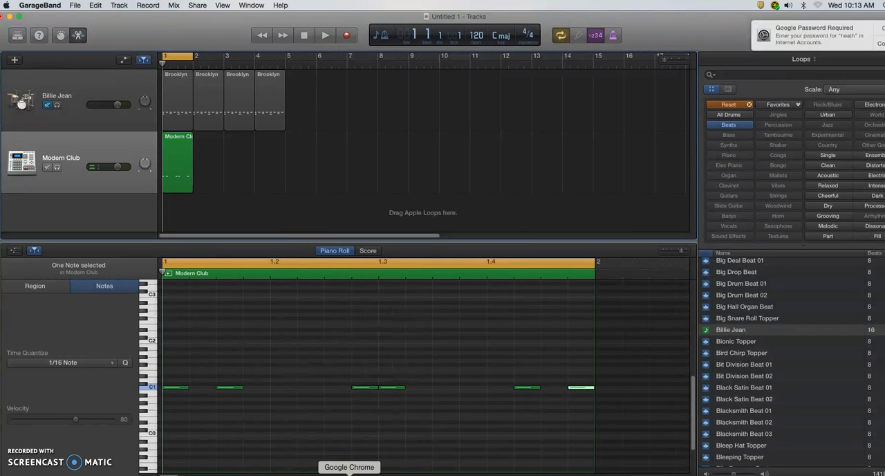
Consult the snare row in Groove Pizza and add D1 notes on sixteenths 5 and 6 of GarageBand's Modern Club region.
left_click(349, 474)
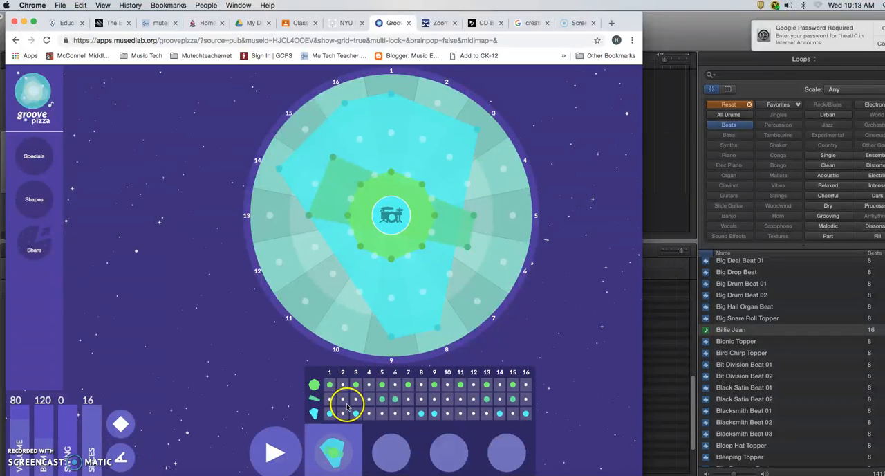
left_click(382, 400)
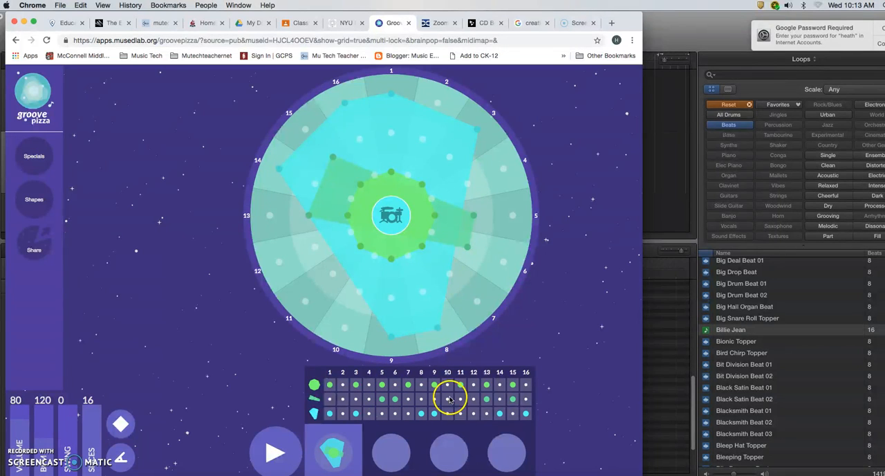
left_click(662, 376)
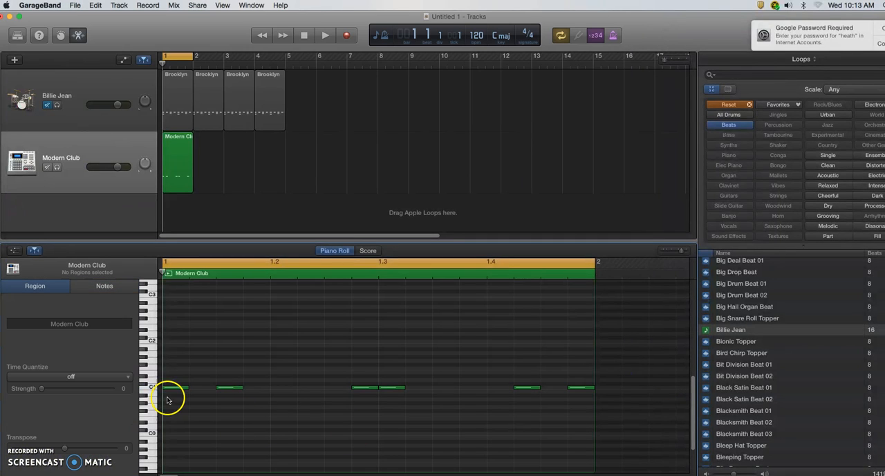
left_click(150, 381)
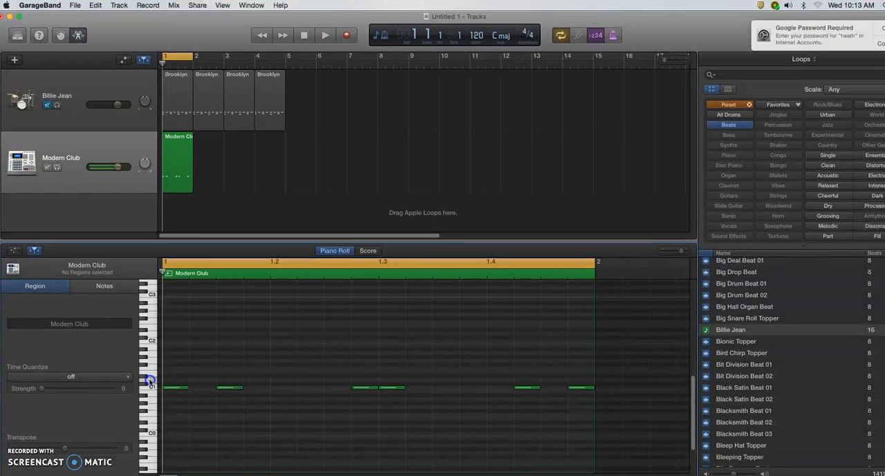
key("space")
key("space")
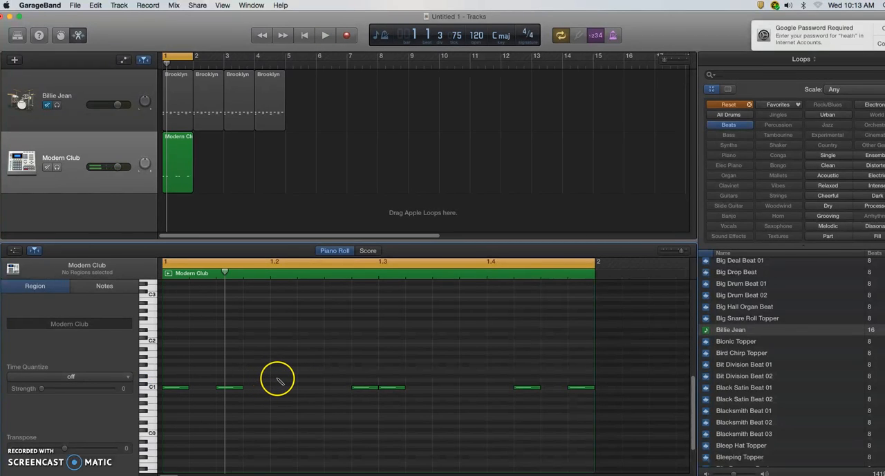
left_click(277, 380, "super")
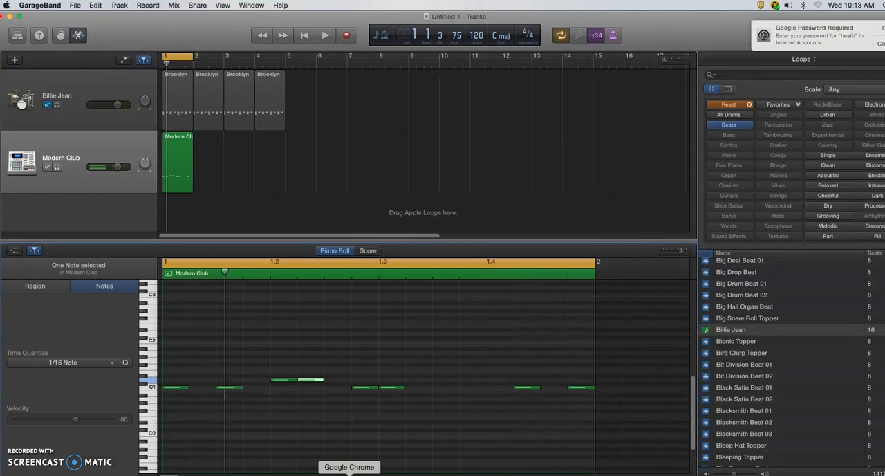
Recheck the snare row in Groove Pizza, add D1 notes on sixteenths 13 and 15 in GarageBand, and play back the pattern.
left_click(349, 474)
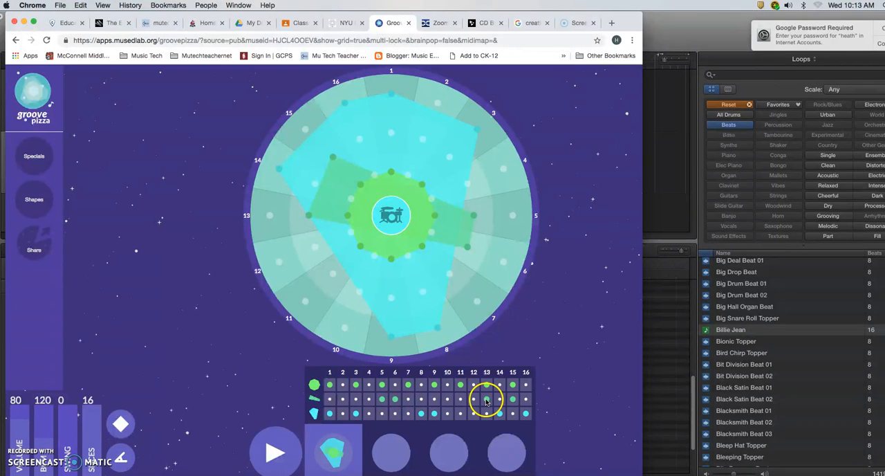
left_click(650, 380)
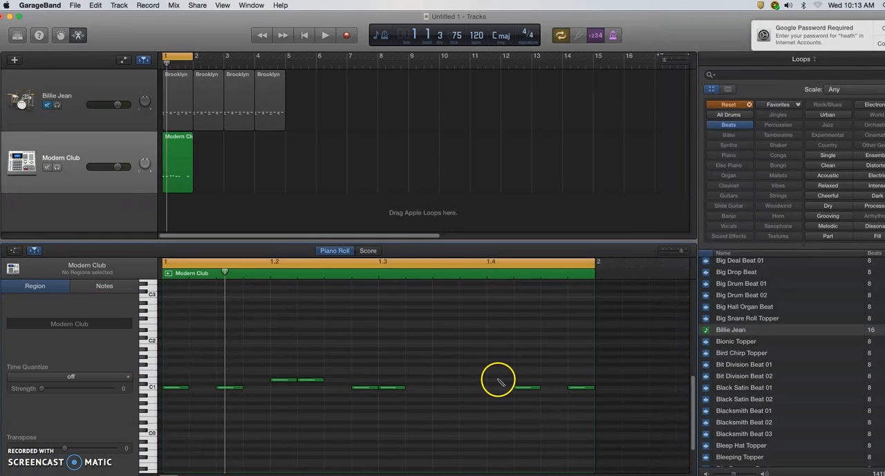
left_click(499, 380, "super")
left_click(554, 379, "super")
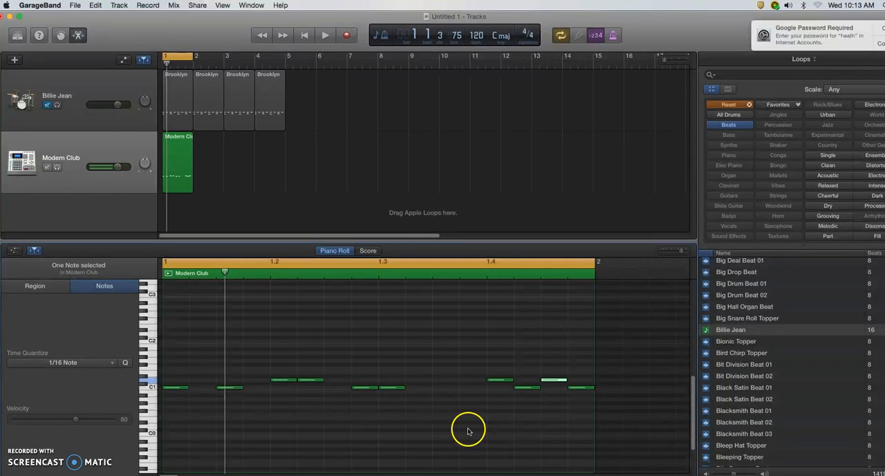
key("space")
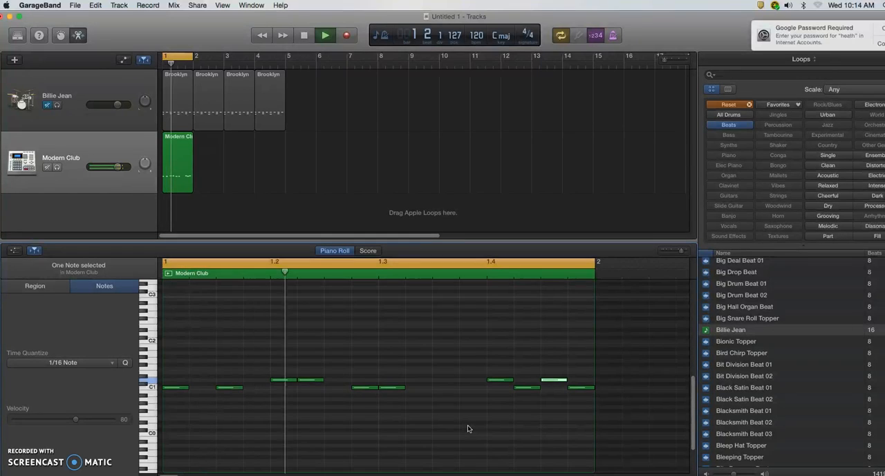
left_click(472, 424)
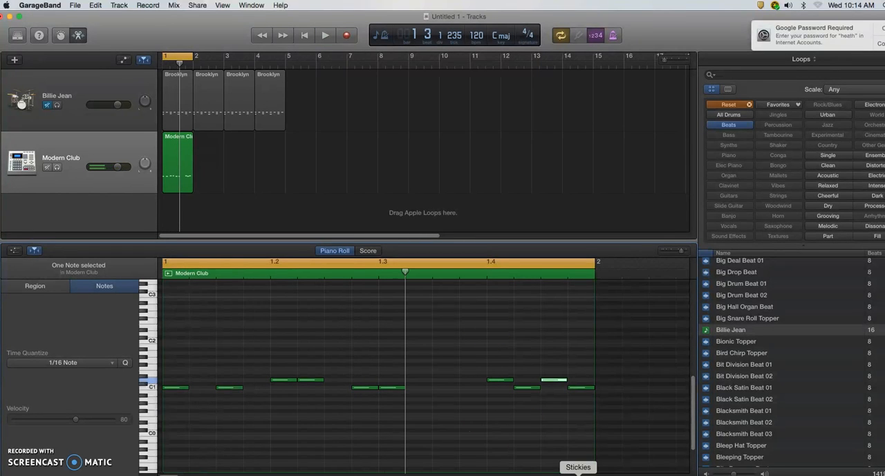
Consult the hi-hat row in Groove Pizza and add F#1 notes on every odd sixteenth of the GarageBand region, from 1 to 15.
left_click(350, 474)
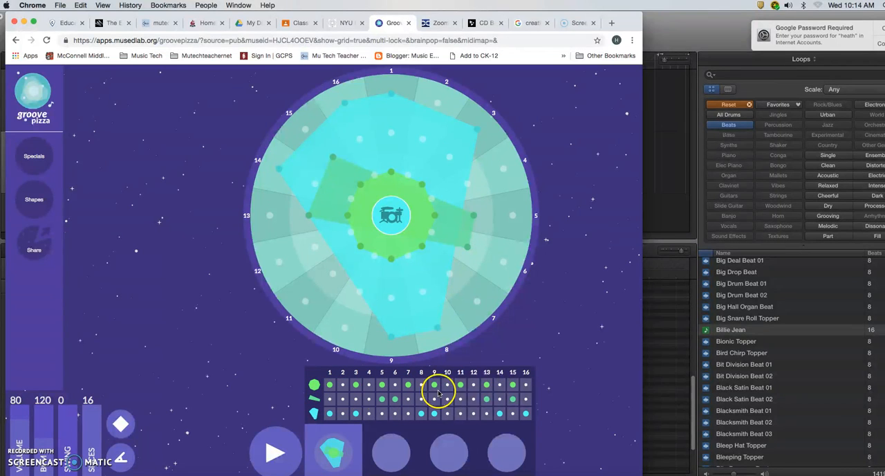
left_click(663, 396)
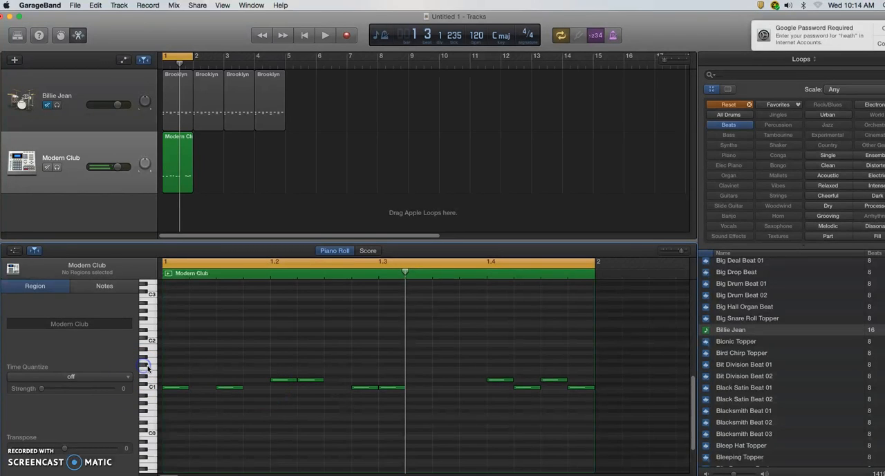
left_click(175, 364)
left_click(229, 365)
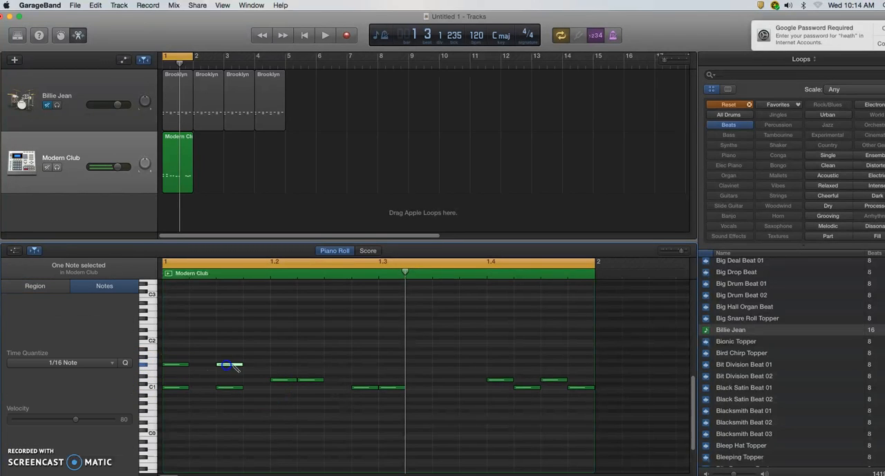
left_click(283, 364)
left_click(389, 365)
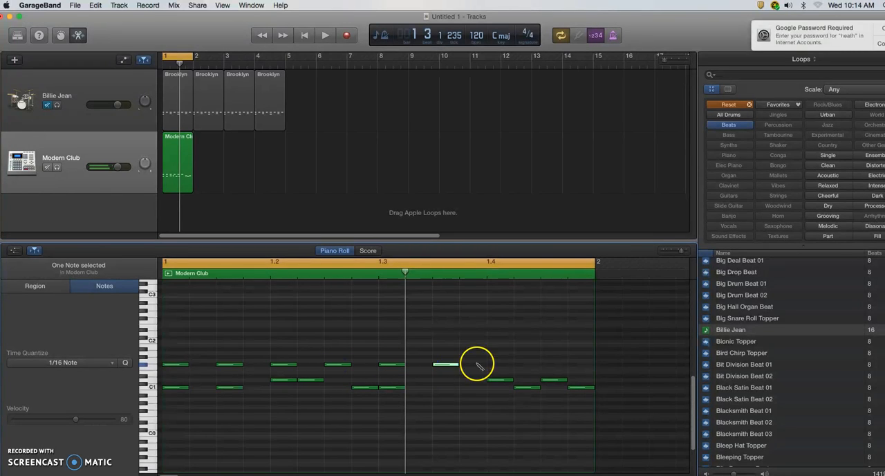
left_click(557, 365)
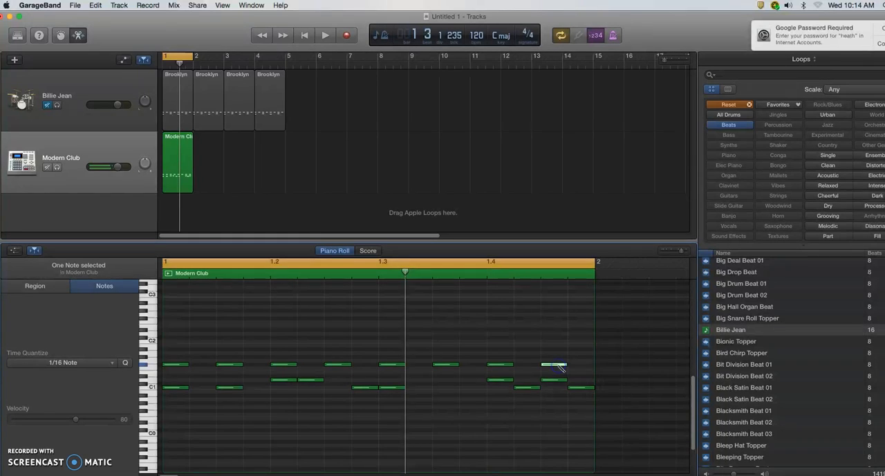
Play back the complete one-bar groove and return the playhead to the start.
key("space")
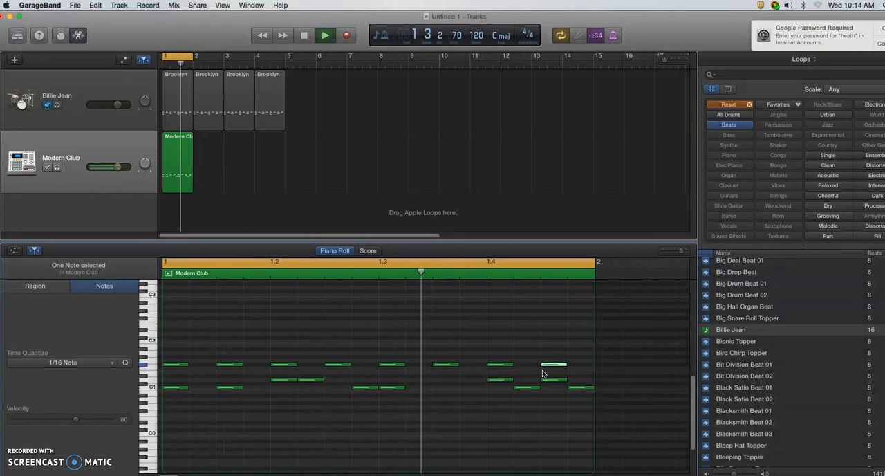
key("space")
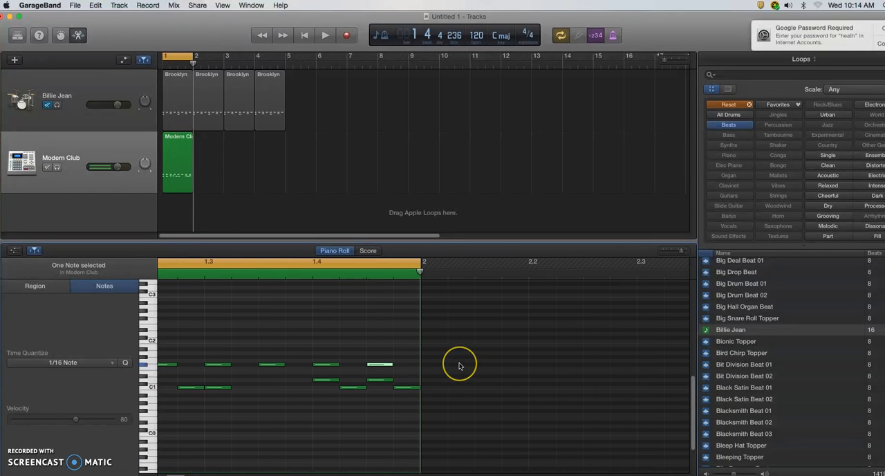
key("Return")
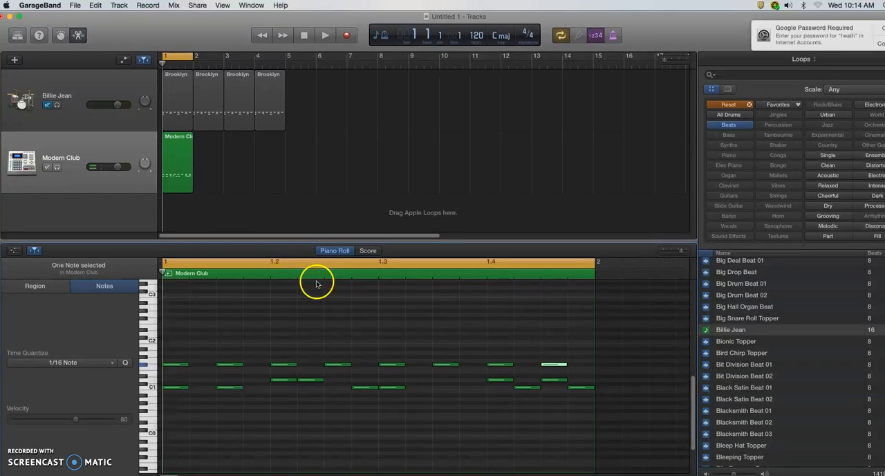
Copy the one-bar Modern Club region into bars 2, 3 and 4, and join all four regions into one.
left_click_drag(184, 178, 269, 164)
left_click(180, 219)
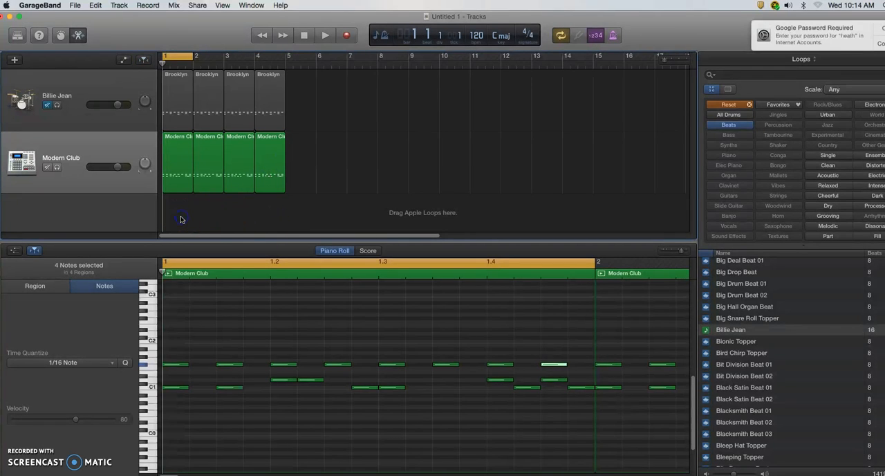
left_click_drag(180, 214, 270, 152)
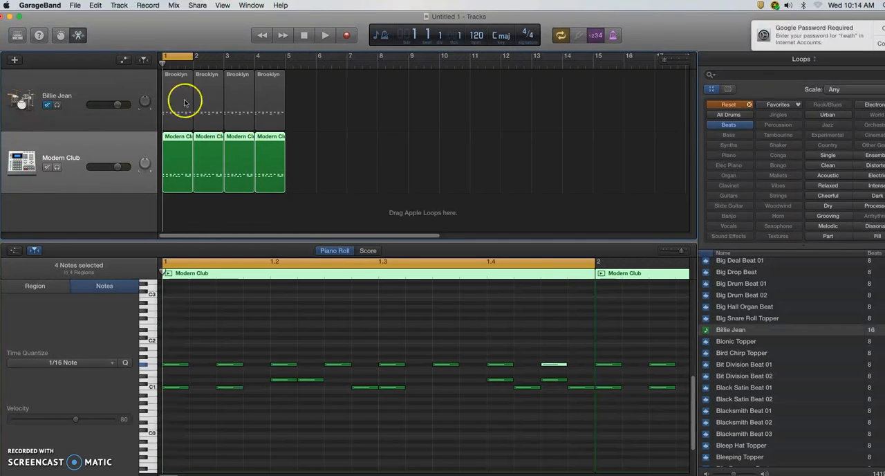
left_click(96, 6)
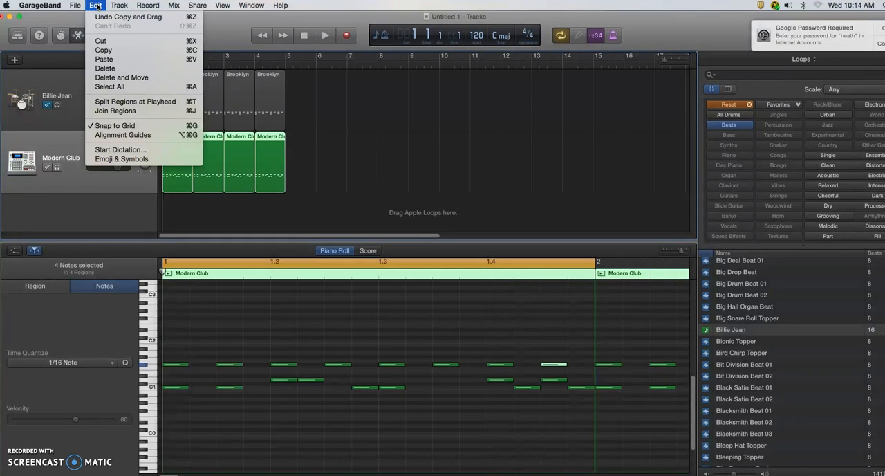
left_click(117, 111)
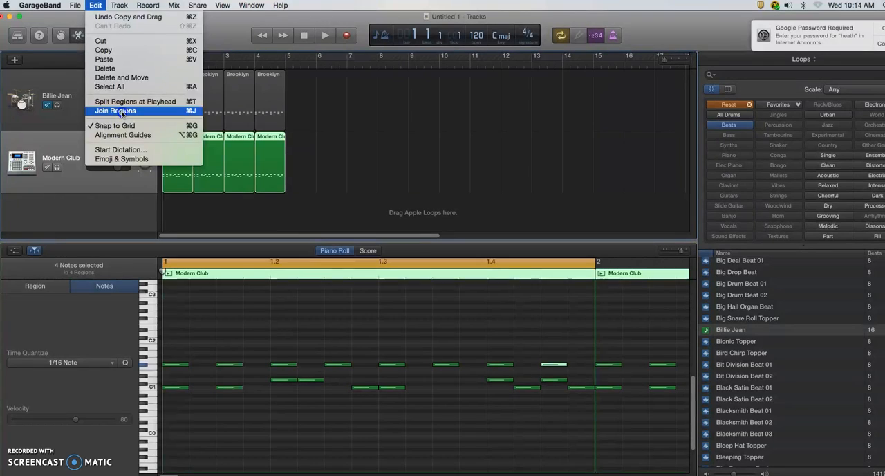
left_click(121, 111)
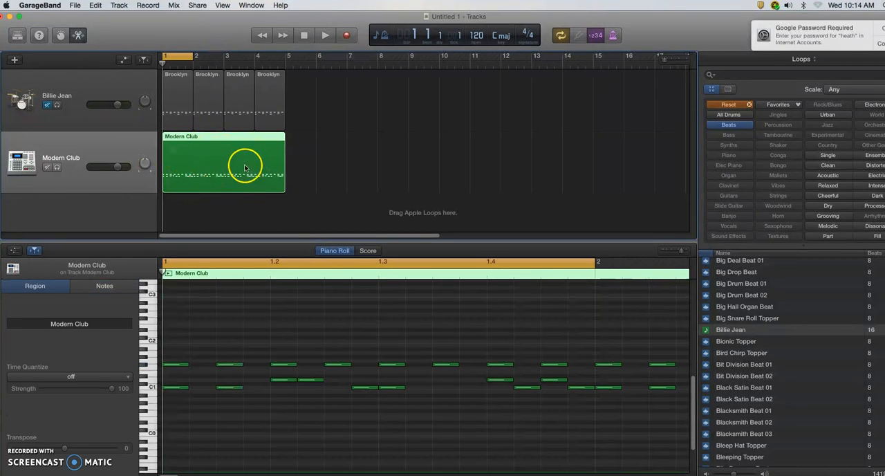
Dismiss the password notification and add the joined region to the Apple Loops library, named with the creator's surname followed by "Jam 1".
left_click(882, 28)
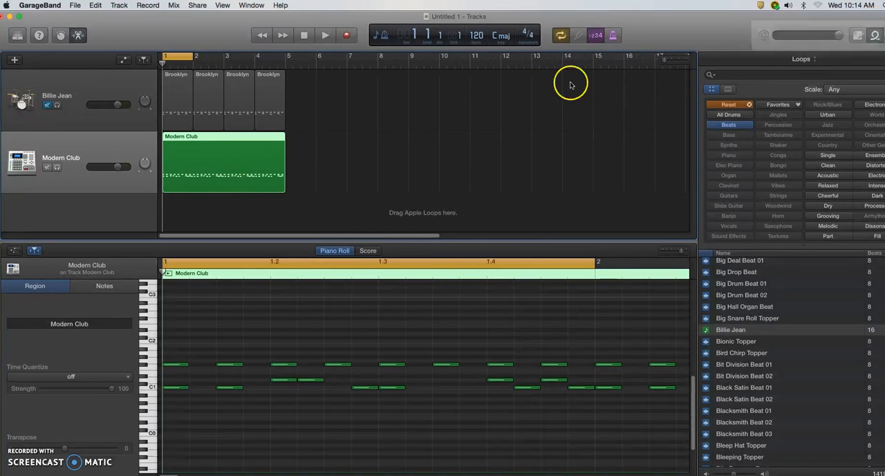
left_click(212, 138)
left_click_drag(212, 138, 772, 319)
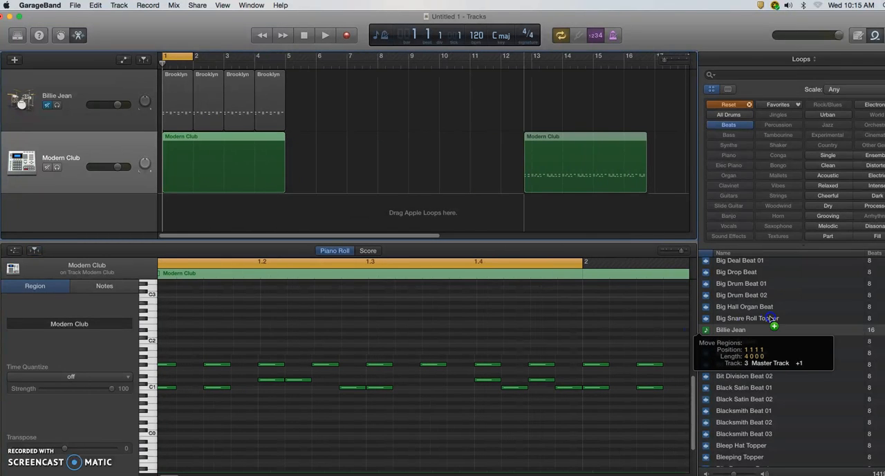
left_click_drag(760, 283, 760, 287)
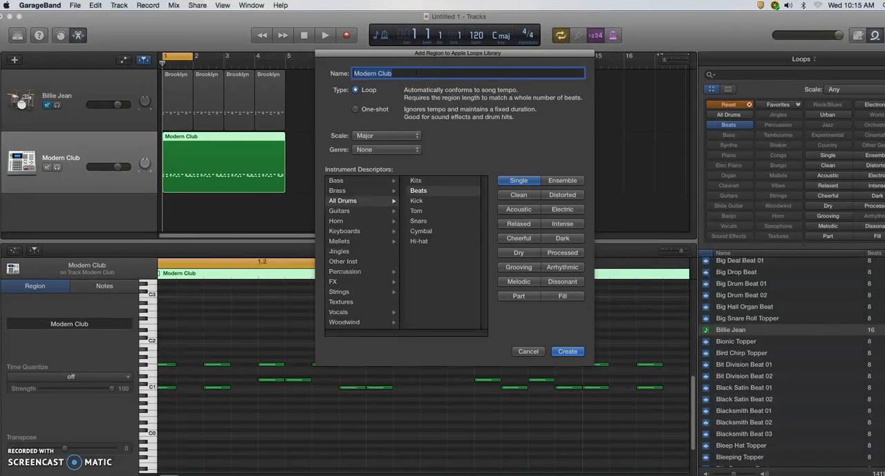
type("Jones Jam 1")
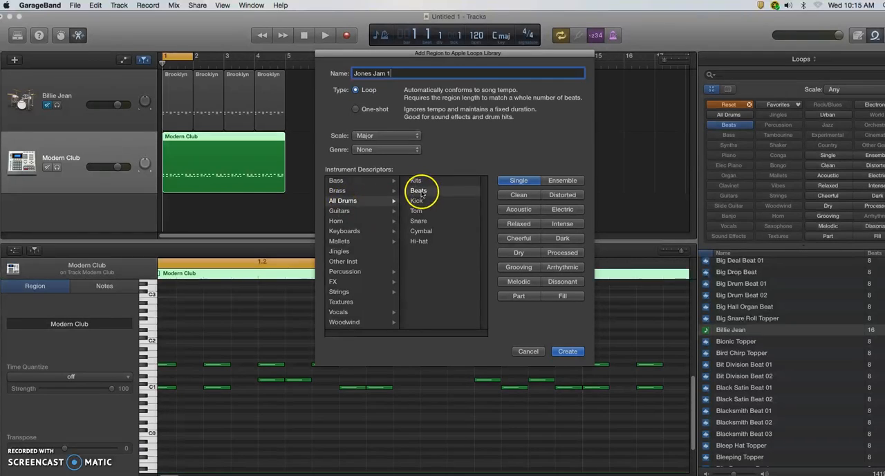
left_click(567, 351)
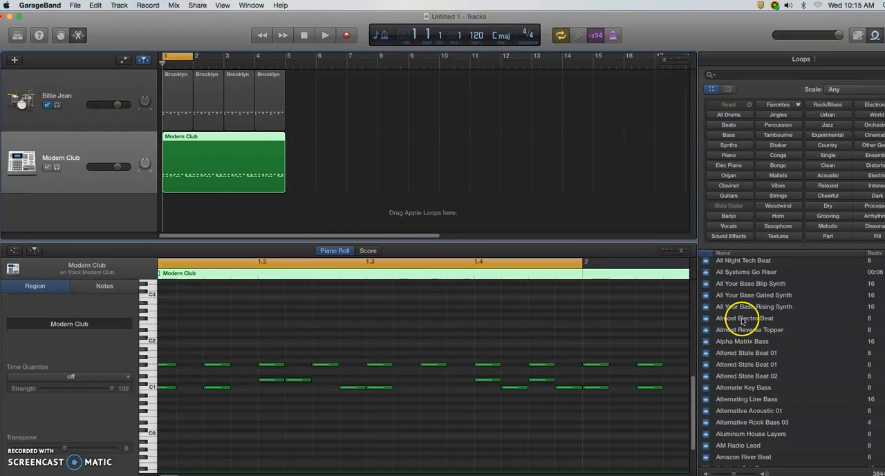
Filter the loops to Beats, find the newly saved "Jam 1" loop, preview it and start project playback.
left_click(729, 126)
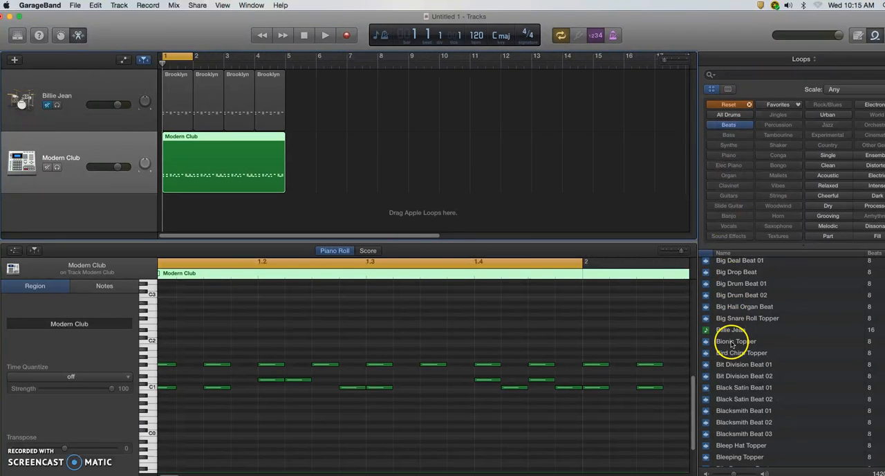
scroll(731, 344, "down", 15)
scroll(725, 343, "down", 20)
scroll(725, 342, "down", 20)
scroll(727, 344, "down", 20)
scroll(726, 344, "down", 20)
scroll(727, 343, "up", 10)
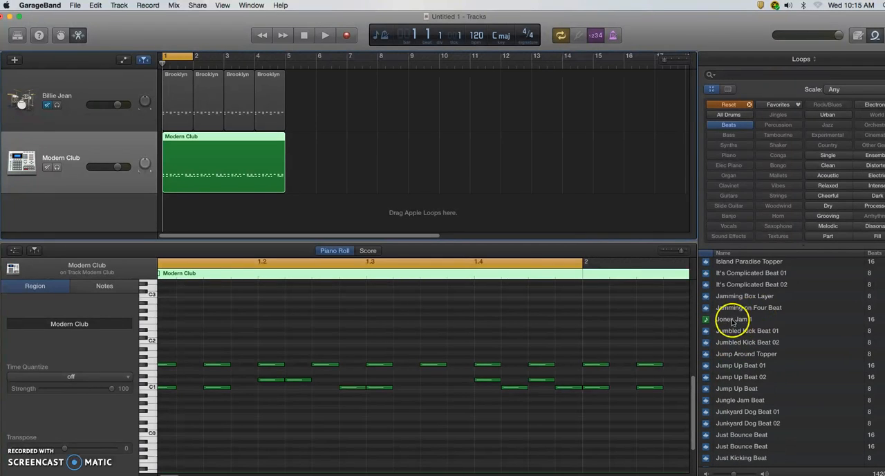
left_click(725, 321)
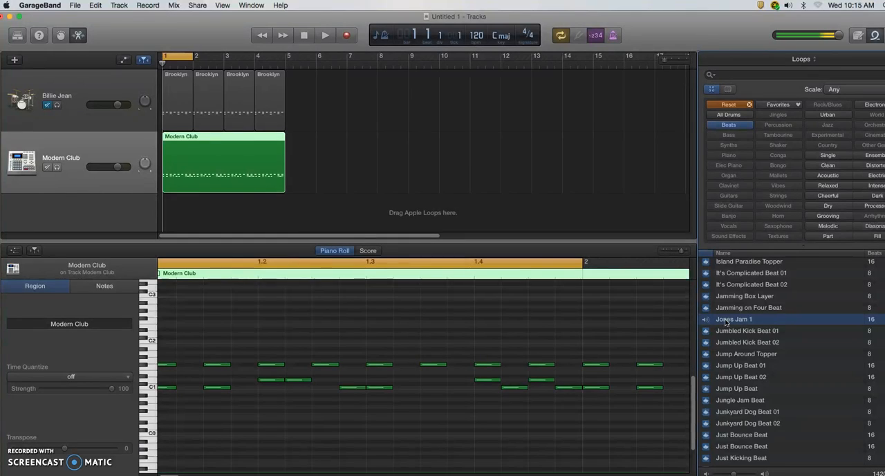
key("space")
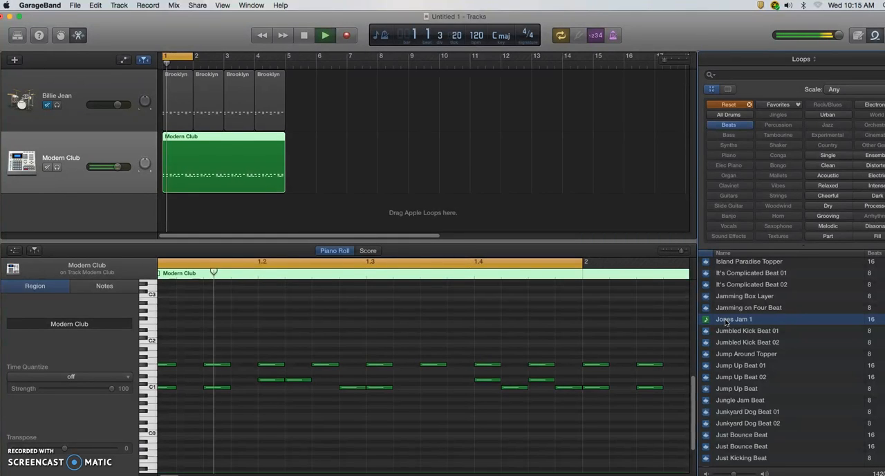